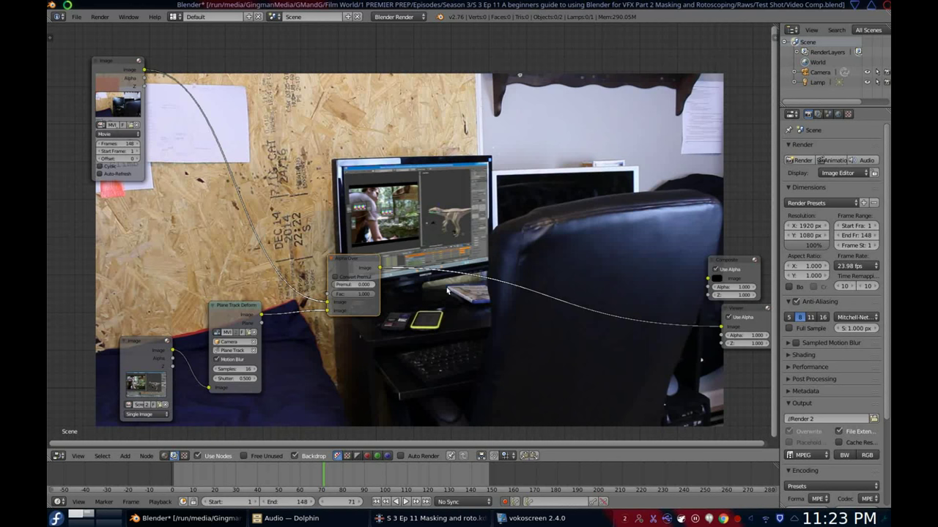
Scrub through several frames of the composite to check where the inserted screen overlaps the chair.
{"action": "middle_click_drag", "start_coordinate": [222, 241], "coordinate": [276, 232]}
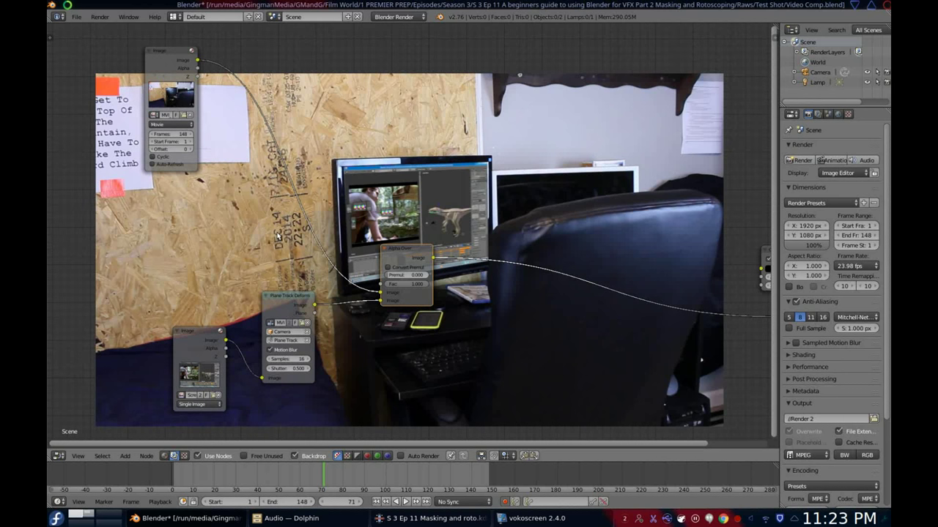
{"action": "middle_click_drag", "start_coordinate": [276, 232], "coordinate": [195, 278]}
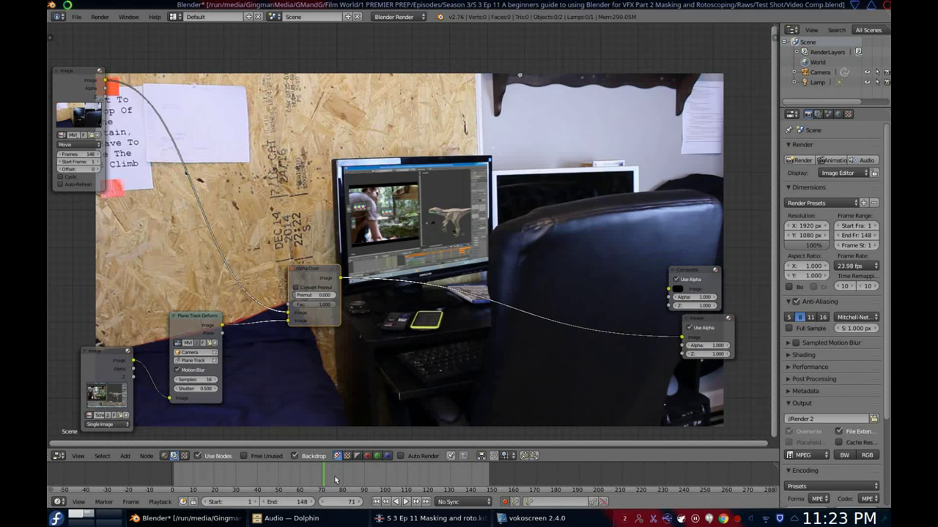
{"action": "left_click", "coordinate": [337, 478]}
{"action": "right_click", "coordinate": [408, 463]}
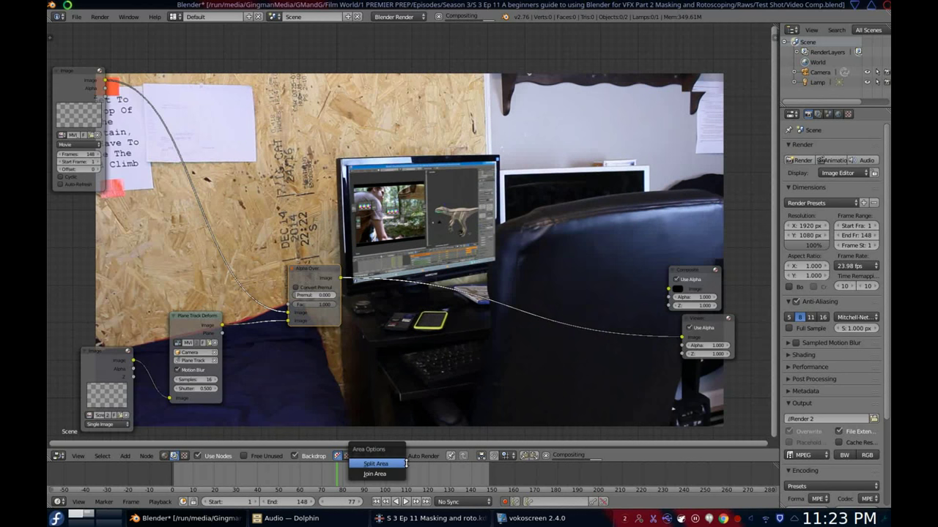
{"action": "left_click", "coordinate": [411, 474]}
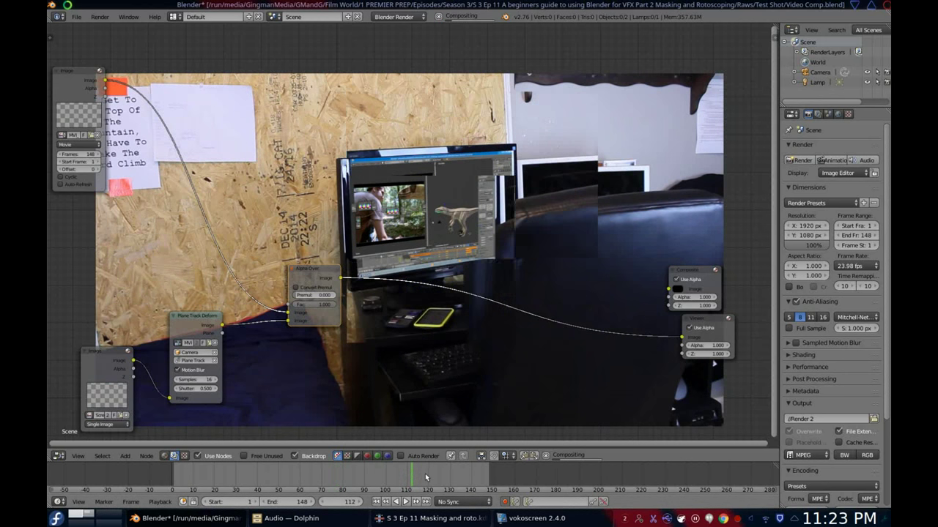
{"action": "left_click", "coordinate": [425, 478]}
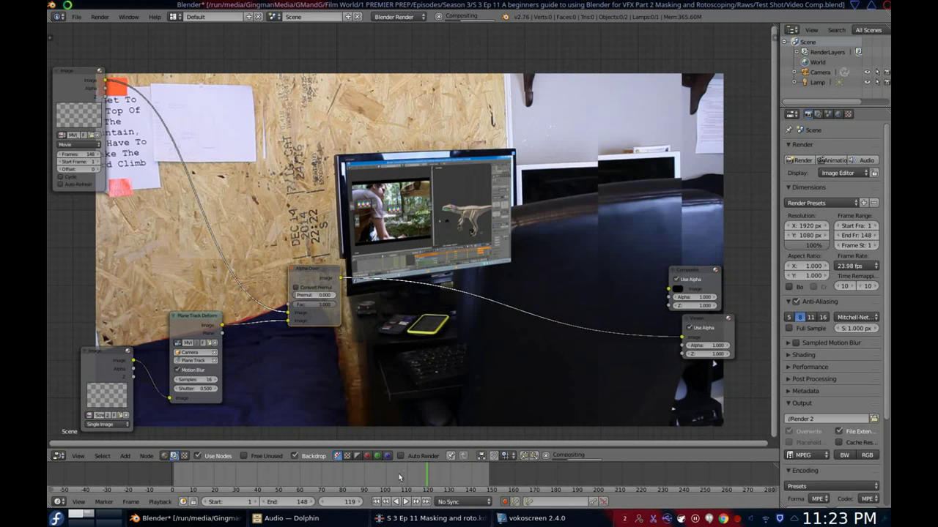
{"action": "left_click", "coordinate": [315, 478]}
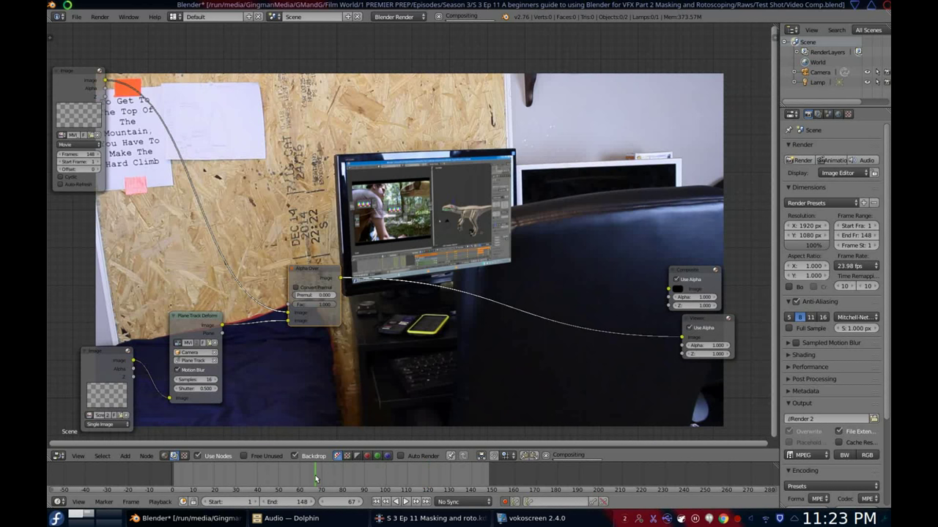
Send the raw movie footage to the viewer and switch the node area to the UV/Image Editor.
{"action": "left_click", "coordinate": [66, 97], "text": "ctrl+shift"}
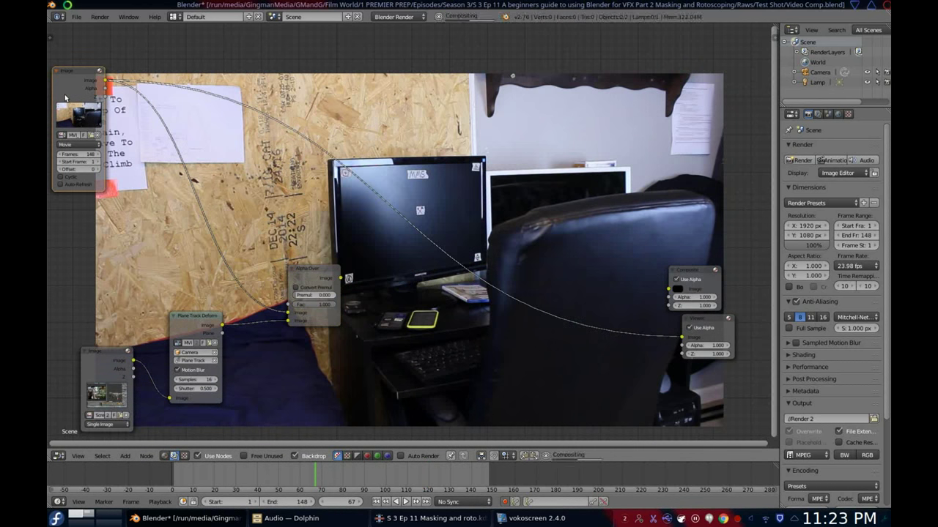
{"action": "left_click", "coordinate": [57, 455]}
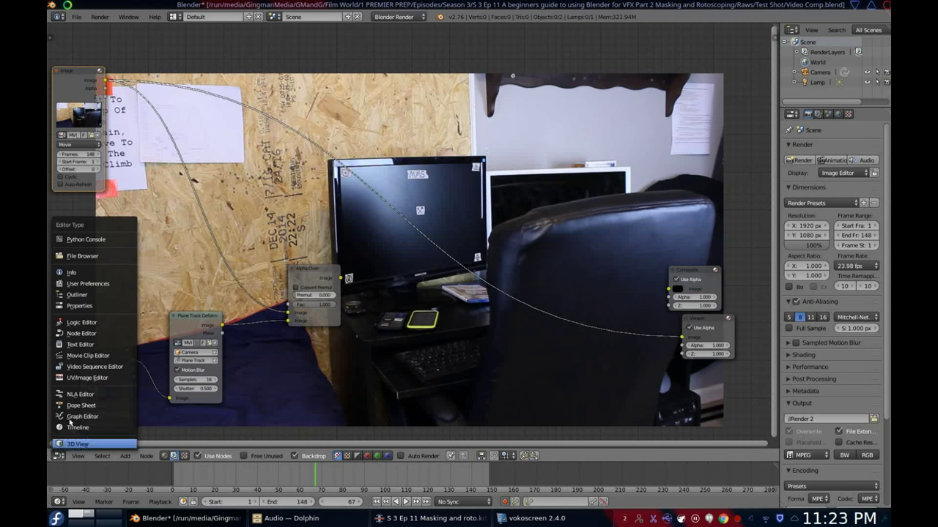
{"action": "left_click", "coordinate": [82, 378]}
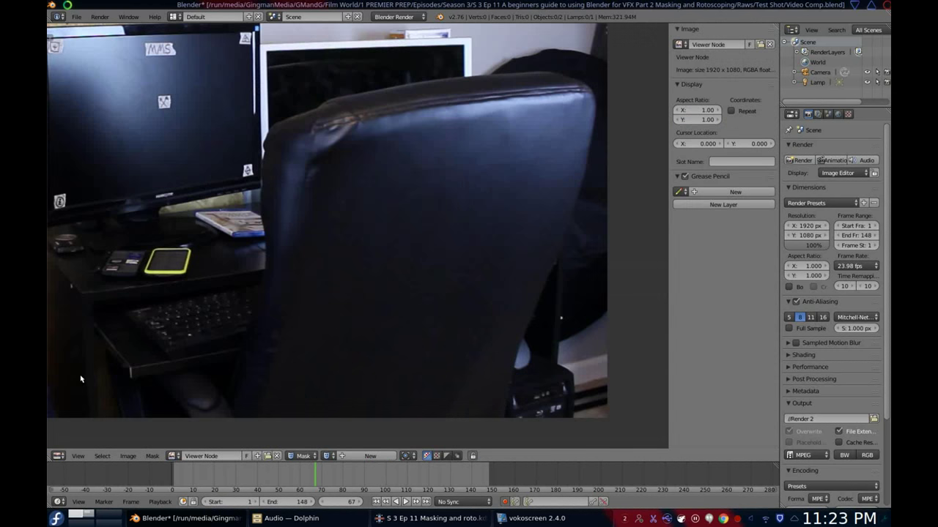
Create a new mask with one layer and place spline points along the chair back's upper edge and down its left side.
{"action": "left_click", "coordinate": [361, 457]}
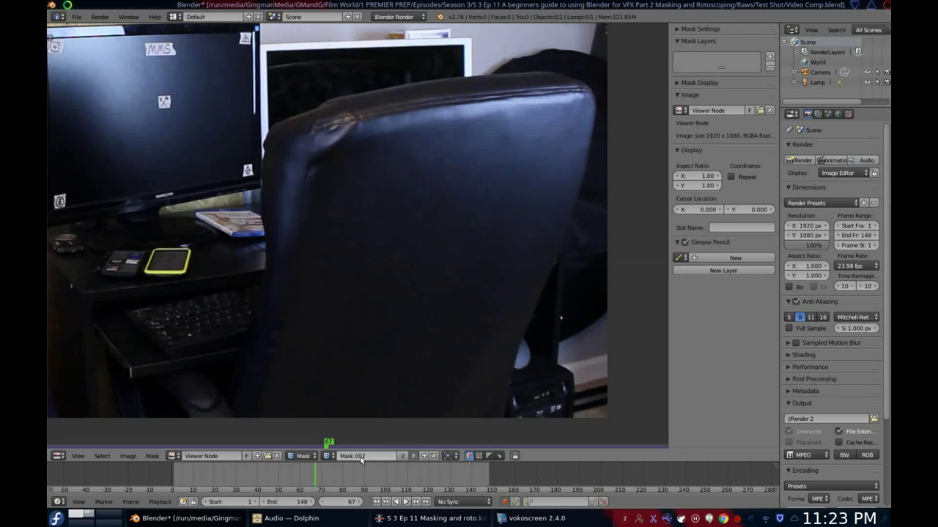
{"action": "left_click", "coordinate": [770, 57]}
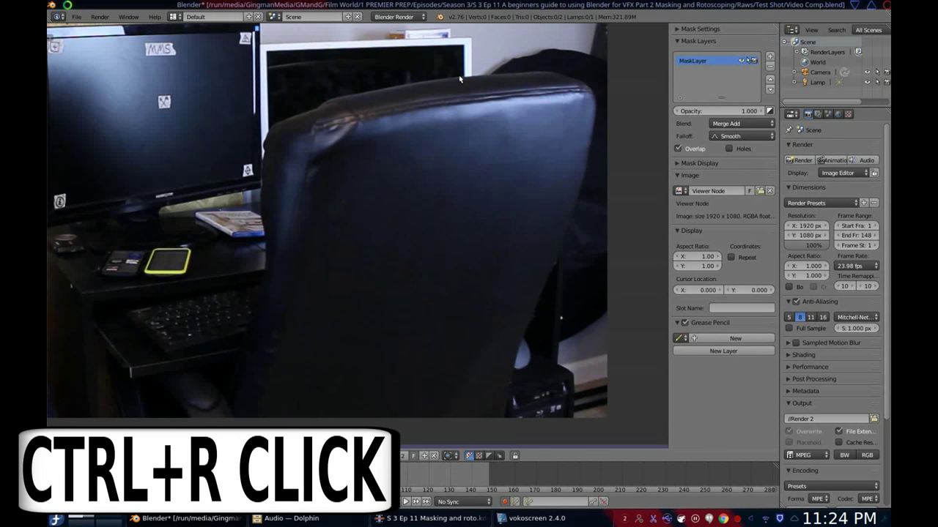
{"action": "left_click", "coordinate": [422, 85], "text": "ctrl"}
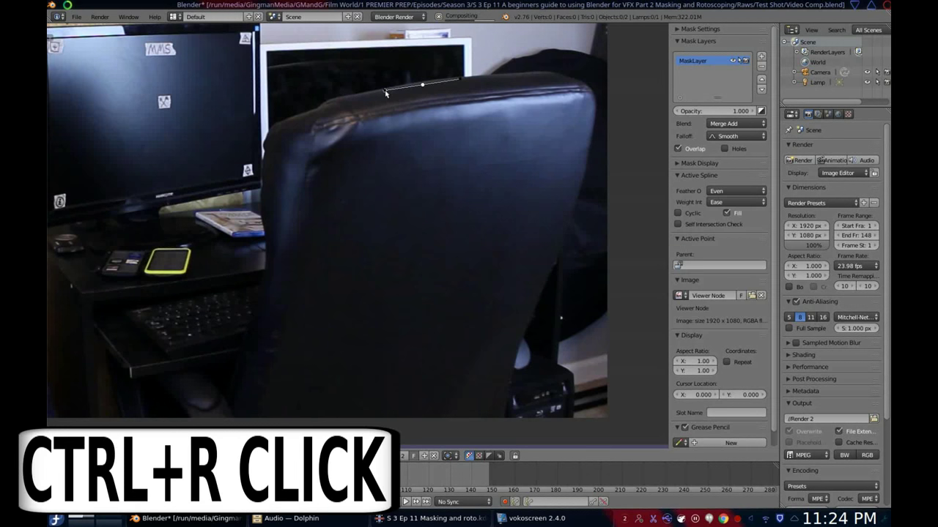
{"action": "right_click", "coordinate": [333, 103], "text": "ctrl"}
{"action": "right_click", "coordinate": [300, 120], "text": "ctrl"}
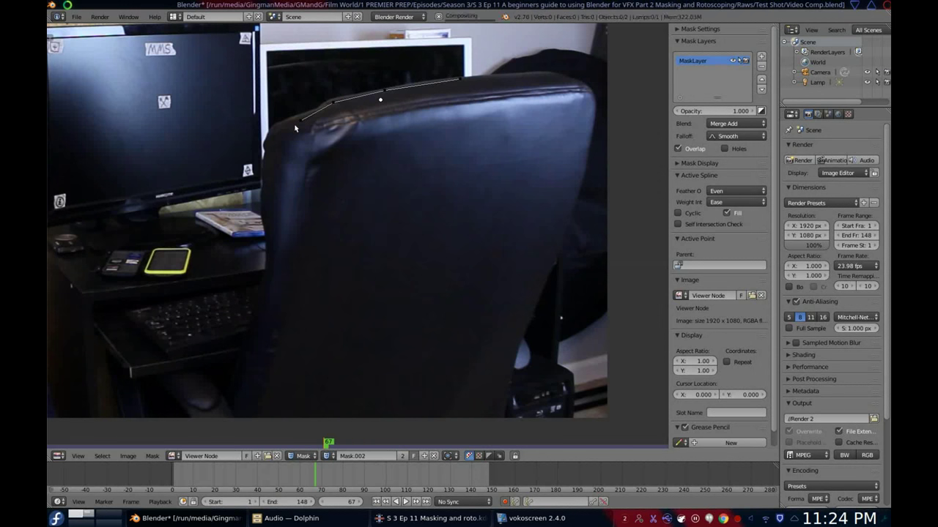
{"action": "left_click_drag", "start_coordinate": [269, 150], "coordinate": [269, 163]}
{"action": "left_click_drag", "start_coordinate": [270, 204], "coordinate": [273, 281]}
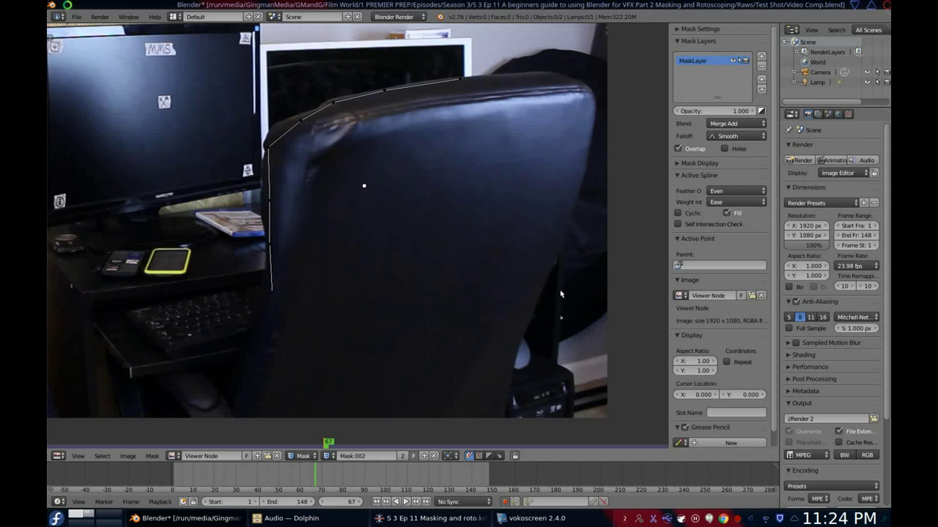
Continue the spline across the chair back and up its right edge, closing it into a loop.
{"action": "left_click", "coordinate": [540, 272], "text": "ctrl"}
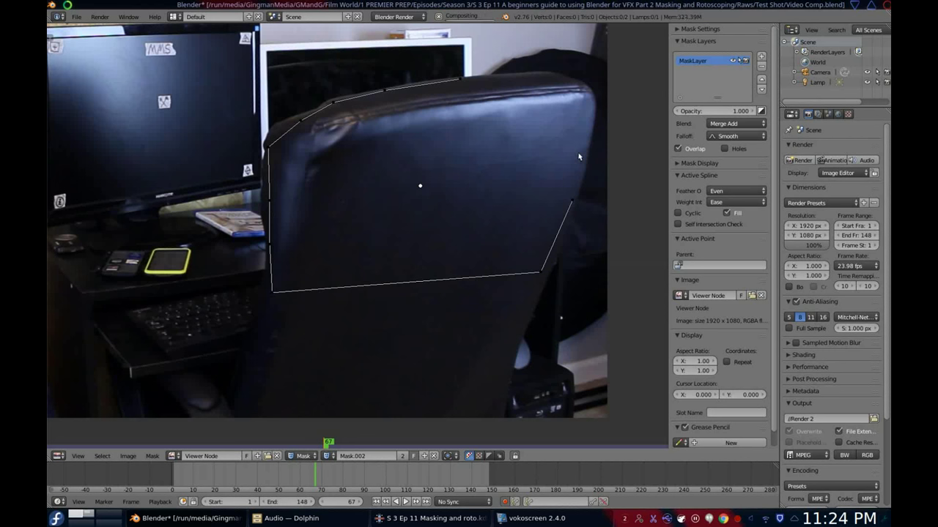
{"action": "left_click", "coordinate": [593, 113], "text": "ctrl"}
{"action": "left_click", "coordinate": [579, 87], "text": "ctrl"}
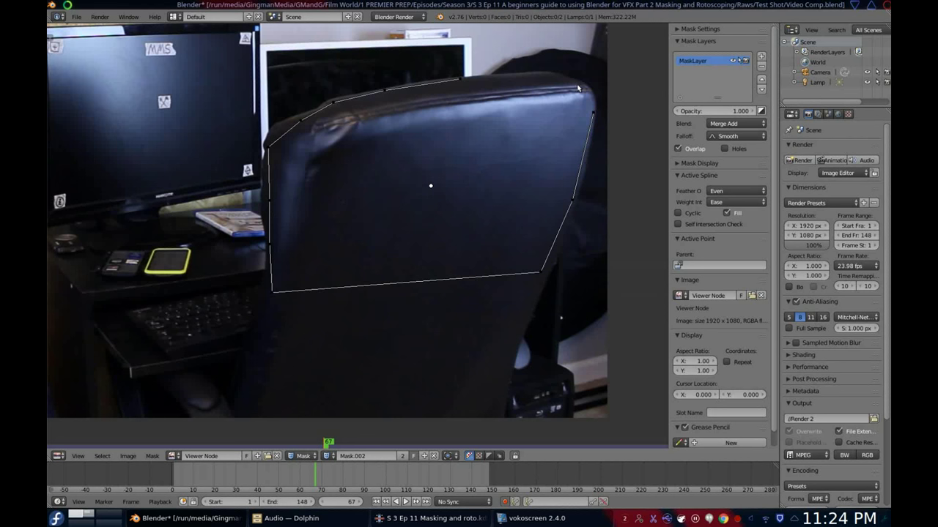
{"action": "left_click", "coordinate": [535, 73], "text": "ctrl"}
{"action": "key", "text": "alt+c"}
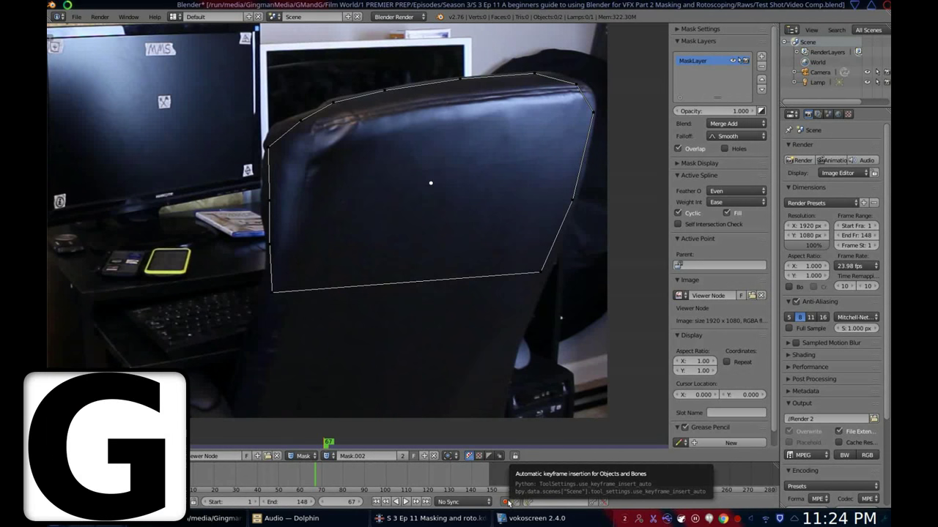
Play the clip past frame 76, stop, and keyframe the mask by moving its points to match the chair back.
{"action": "key", "text": "alt+a"}
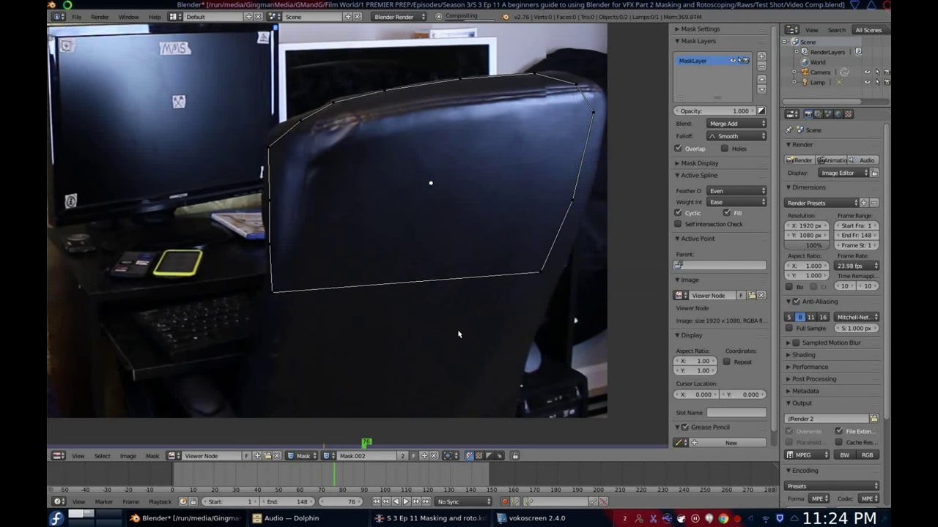
{"action": "key", "text": "alt+a"}
{"action": "key", "text": "a"}
{"action": "key", "text": "g"}
{"action": "right_click_drag", "start_coordinate": [278, 133], "coordinate": [270, 134]}
{"action": "right_click_drag", "start_coordinate": [285, 199], "coordinate": [266, 199]}
{"action": "right_click_drag", "start_coordinate": [288, 291], "coordinate": [269, 290]}
{"action": "right_click_drag", "start_coordinate": [556, 271], "coordinate": [577, 280]}
{"action": "right_click_drag", "start_coordinate": [588, 199], "coordinate": [597, 198]}
{"action": "right_click_drag", "start_coordinate": [608, 112], "coordinate": [625, 94]}
Step back four frames and refine the mask points on the chair's lower left and right edges.
{"action": "key", "text": "Left"}
{"action": "key", "text": "Left"}
{"action": "key", "text": "Left"}
{"action": "key", "text": "Left"}
{"action": "right_click_drag", "start_coordinate": [566, 276], "coordinate": [567, 277]}
{"action": "right_click_drag", "start_coordinate": [594, 201], "coordinate": [596, 202]}
{"action": "right_click_drag", "start_coordinate": [269, 251], "coordinate": [274, 253]}
{"action": "right_click_drag", "start_coordinate": [268, 292], "coordinate": [271, 292]}
Step back four more frames and nudge the mask's upper corner points and lower right point onto the chair outline.
{"action": "key", "text": "Left"}
{"action": "key", "text": "Left"}
{"action": "key", "text": "Left"}
{"action": "key", "text": "Left"}
{"action": "right_click_drag", "start_coordinate": [605, 103], "coordinate": [603, 99]}
{"action": "right_click_drag", "start_coordinate": [584, 76], "coordinate": [585, 80]}
{"action": "right_click_drag", "start_coordinate": [302, 115], "coordinate": [298, 117]}
{"action": "left_click_drag", "start_coordinate": [554, 275], "coordinate": [557, 277]}
Advance to frame 85 and shift the whole mask to follow the chair back.
{"action": "key", "text": "Right"}
{"action": "key", "text": "Right"}
{"action": "key", "text": "Right"}
{"action": "key", "text": "Right"}
{"action": "key", "text": "Right"}
{"action": "key", "text": "Right"}
{"action": "key", "text": "Right"}
{"action": "key", "text": "Right"}
{"action": "key", "text": "Right"}
{"action": "key", "text": "Right"}
{"action": "key", "text": "Right"}
{"action": "key", "text": "Right"}
{"action": "key", "text": "Right"}
{"action": "key", "text": "Right"}
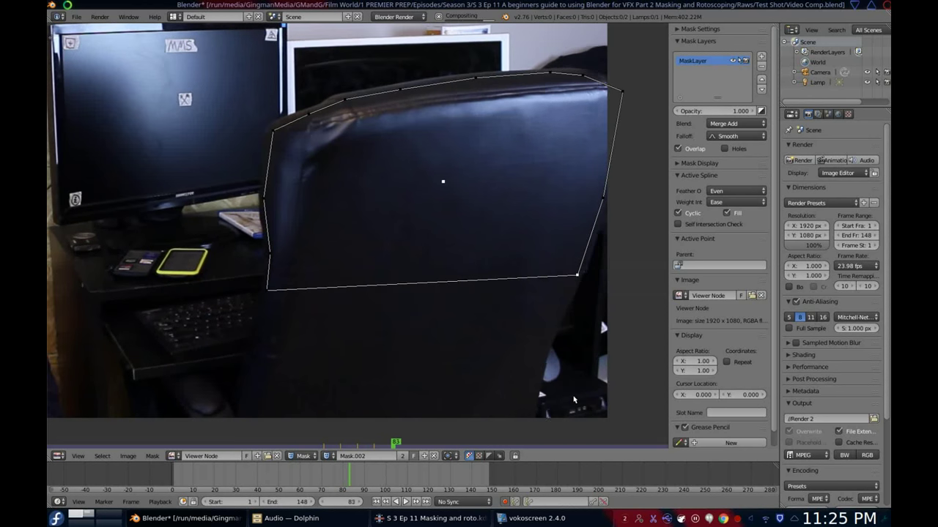
{"action": "key", "text": "g"}
{"action": "left_click", "coordinate": [542, 264]}
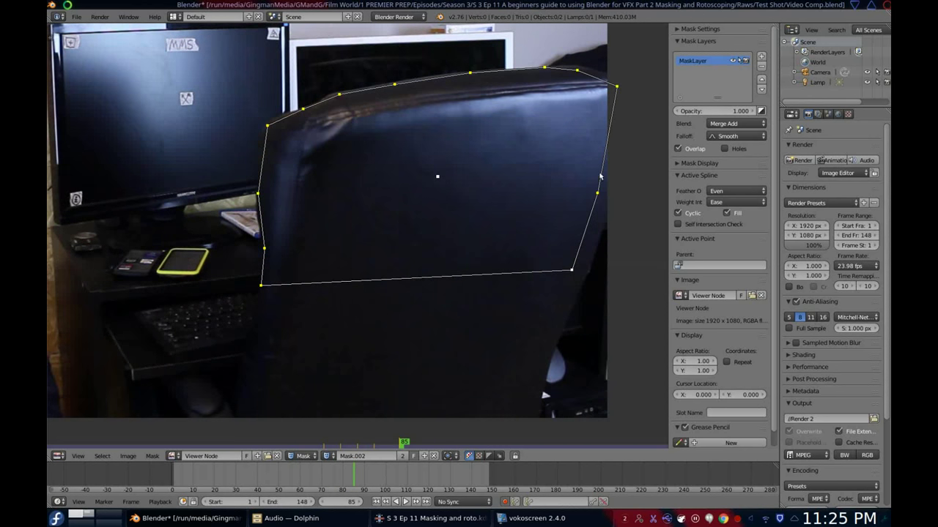
Move the mask's right-side points outward at frame 85 to fit the chair's right edge.
{"action": "key", "text": "g"}
{"action": "left_click", "coordinate": [608, 196]}
{"action": "right_click", "coordinate": [576, 271]}
{"action": "key", "text": "g"}
{"action": "left_click", "coordinate": [589, 276]}
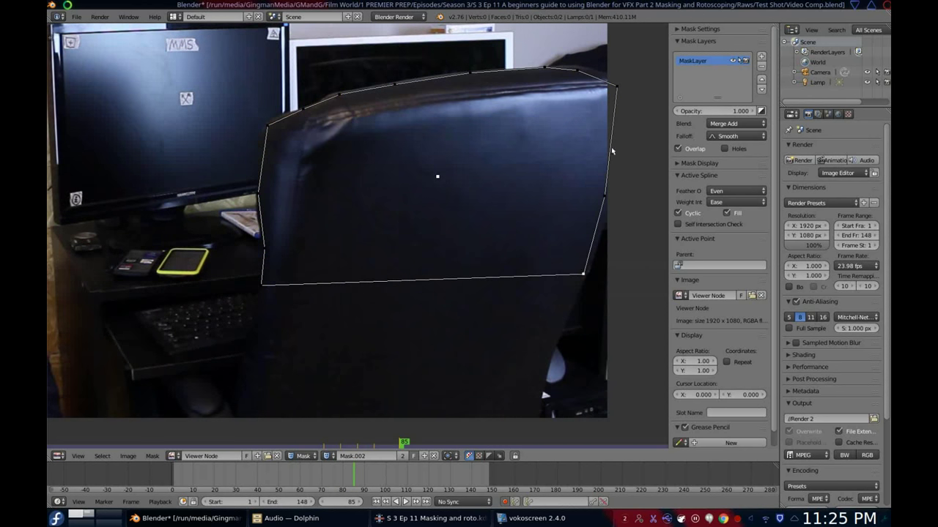
{"action": "key", "text": "g"}
{"action": "left_click", "coordinate": [622, 99]}
Pull out a narrow feather around the whole mask outline.
{"action": "key", "text": "a"}
{"action": "scroll", "coordinate": [345, 111], "scroll_direction": "up", "scroll_amount": 2}
{"action": "middle_click_drag", "start_coordinate": [354, 107], "coordinate": [233, 186]}
{"action": "left_click_drag", "start_coordinate": [294, 73], "coordinate": [292, 66], "text": "ctrl+shift"}
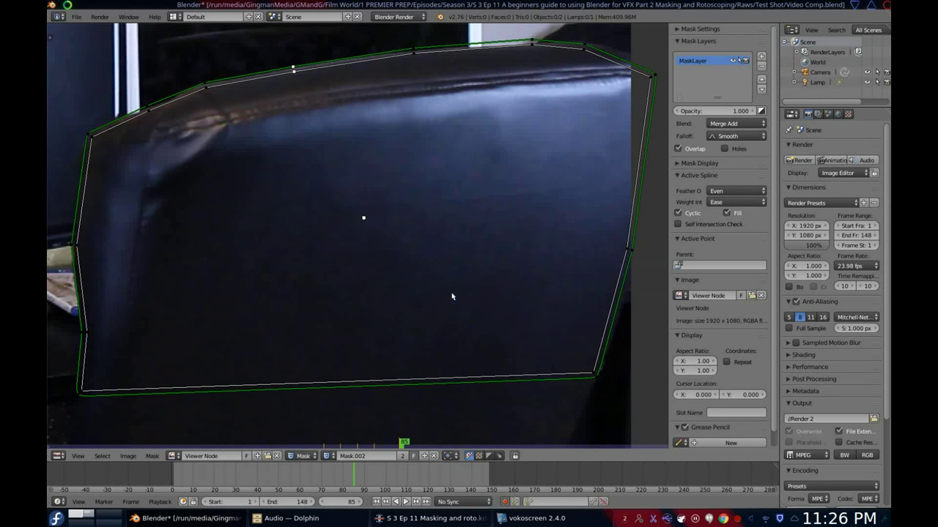
Unlink the practice mask, load the finished mask named Mask, and show all its points selected at frame 98.
{"action": "left_click", "coordinate": [434, 455]}
{"action": "key", "text": "a"}
{"action": "left_click_drag", "start_coordinate": [356, 476], "coordinate": [381, 476]}
{"action": "scroll", "coordinate": [286, 286], "scroll_direction": "down", "scroll_amount": 3}
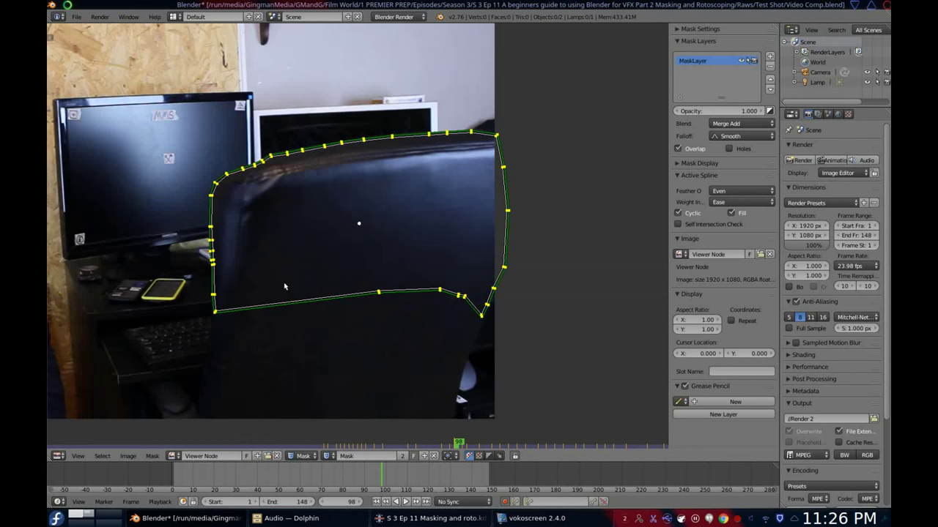
Switch back to the Node Editor and add a Set Alpha node fed by the movie image.
{"action": "left_click", "coordinate": [59, 456]}
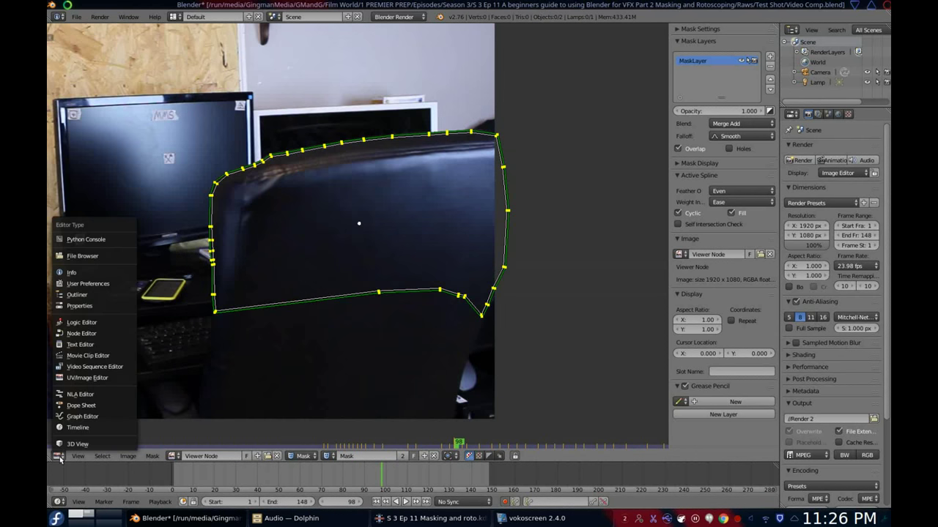
{"action": "left_click", "coordinate": [76, 334]}
{"action": "key", "text": "shift+a"}
{"action": "mouse_move", "coordinate": [145, 209]}
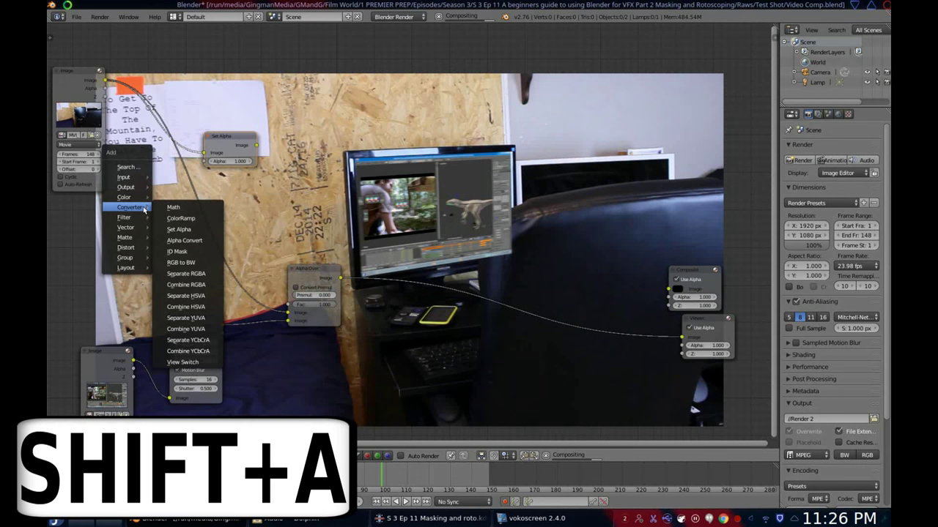
{"action": "mouse_move", "coordinate": [139, 179]}
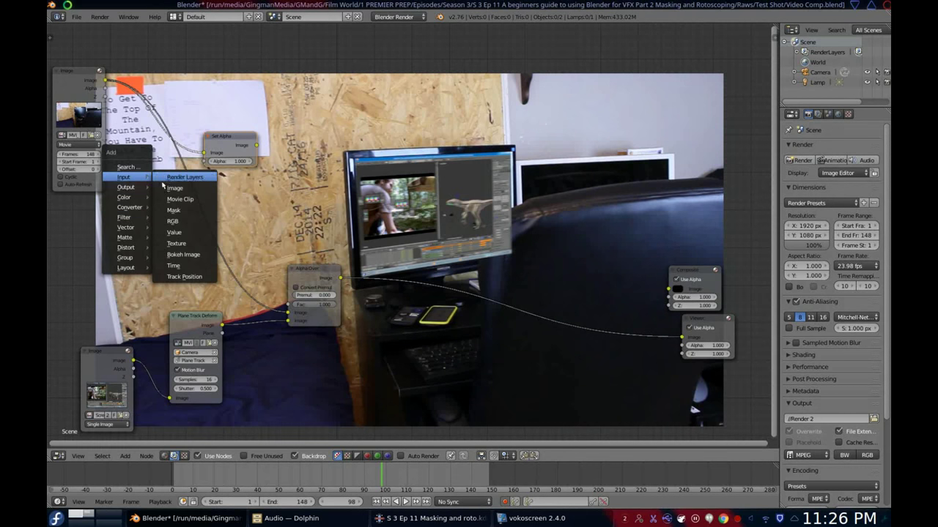
{"action": "left_click", "coordinate": [172, 211]}
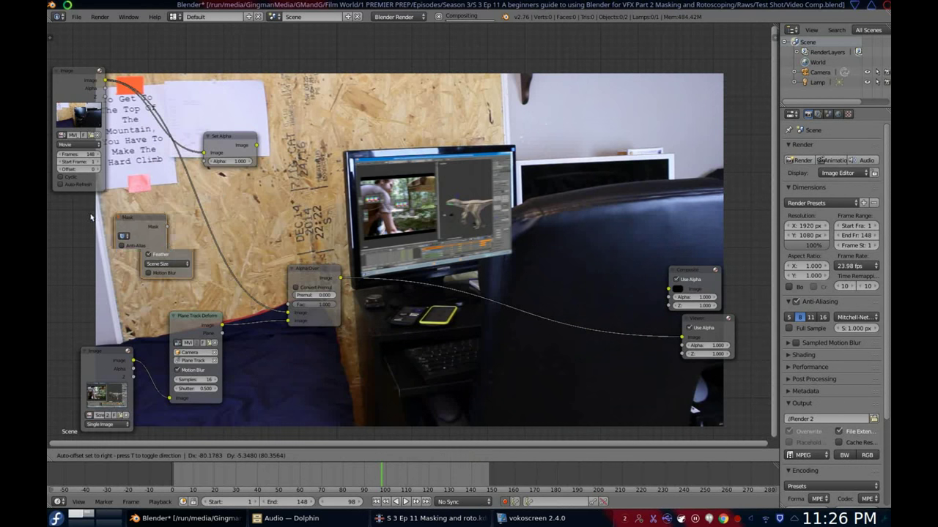
{"action": "left_click", "coordinate": [87, 215]}
{"action": "key", "text": "ctrl+z"}
{"action": "key", "text": "ctrl+z"}
Add a Mask input node below the movie node and reconnect the movie image to the Set Alpha node.
{"action": "key", "text": "shift+a"}
{"action": "mouse_move", "coordinate": [174, 193]}
{"action": "left_click", "coordinate": [230, 213]}
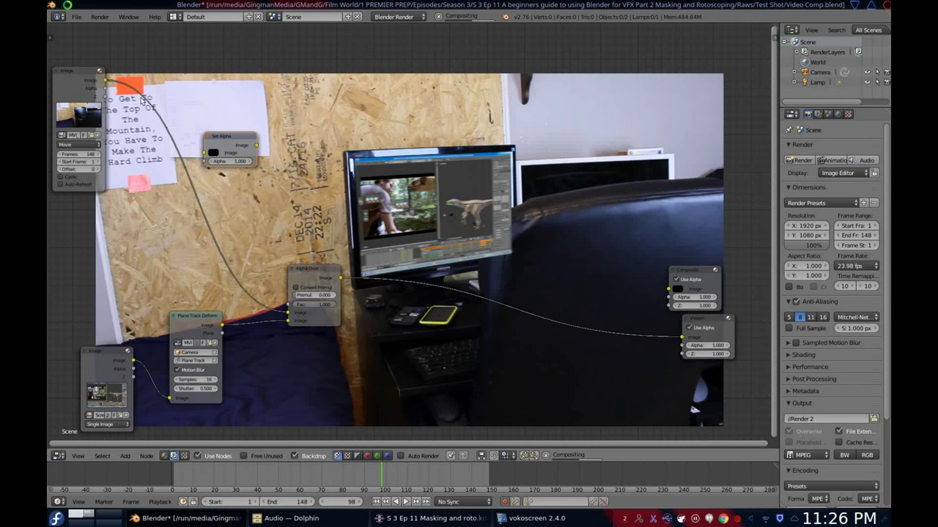
{"action": "left_click", "coordinate": [229, 153]}
Choose the mask named Mask in the Mask node, connect it to Set Alpha's alpha input, and preview the Set Alpha result.
{"action": "left_click", "coordinate": [97, 237]}
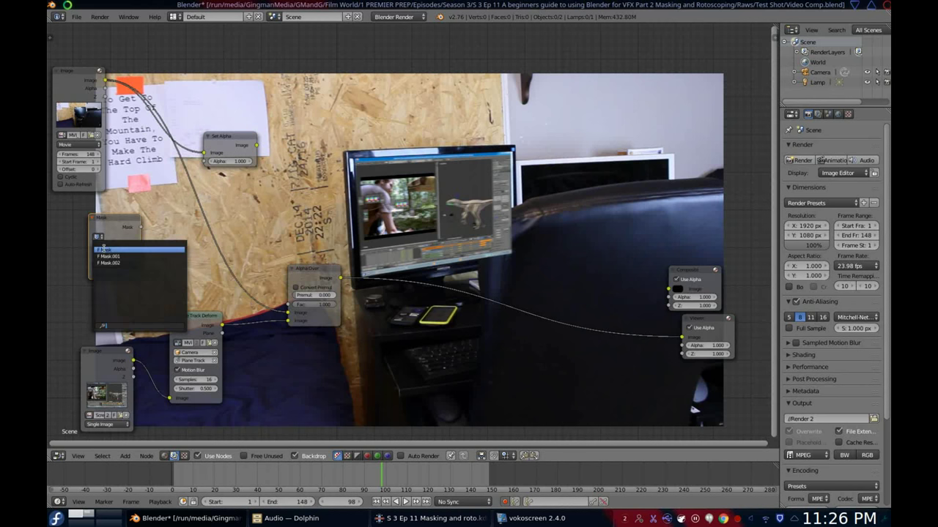
{"action": "left_click", "coordinate": [107, 249]}
{"action": "left_click_drag", "start_coordinate": [141, 227], "coordinate": [204, 161]}
{"action": "left_click", "coordinate": [224, 145], "text": "ctrl+shift"}
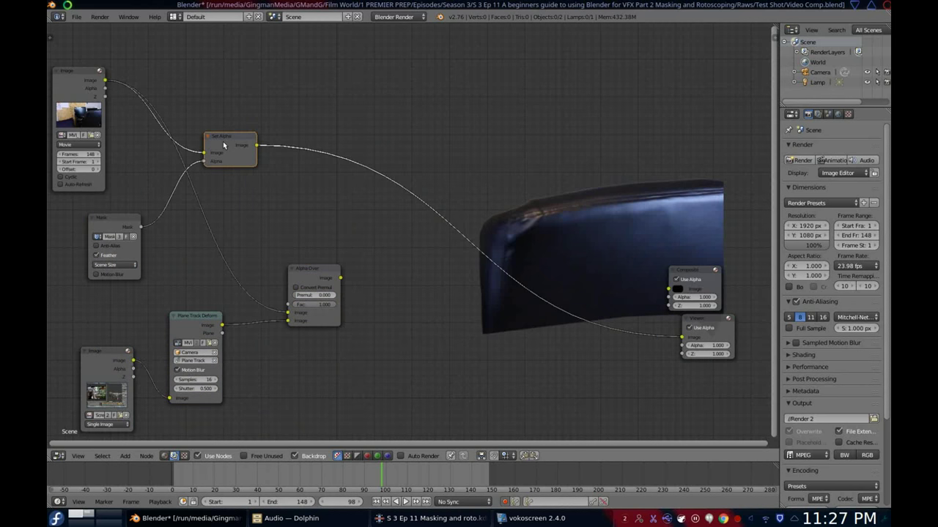
Send the existing Alpha Over result to the viewer and insert a second Alpha Over node on that link.
{"action": "left_click", "coordinate": [326, 275], "text": "ctrl+shift"}
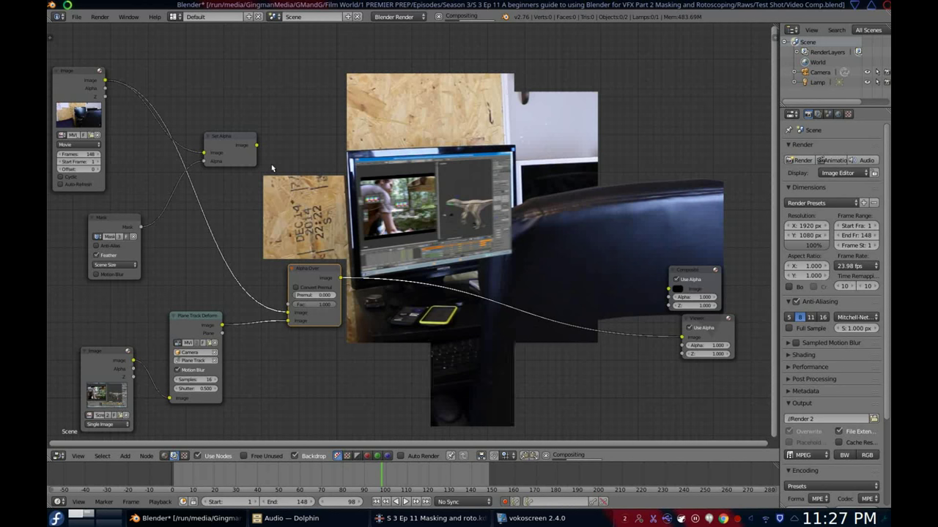
{"action": "key", "text": "shift+a"}
{"action": "mouse_move", "coordinate": [253, 216]}
{"action": "mouse_move", "coordinate": [251, 185]}
{"action": "left_click", "coordinate": [307, 196]}
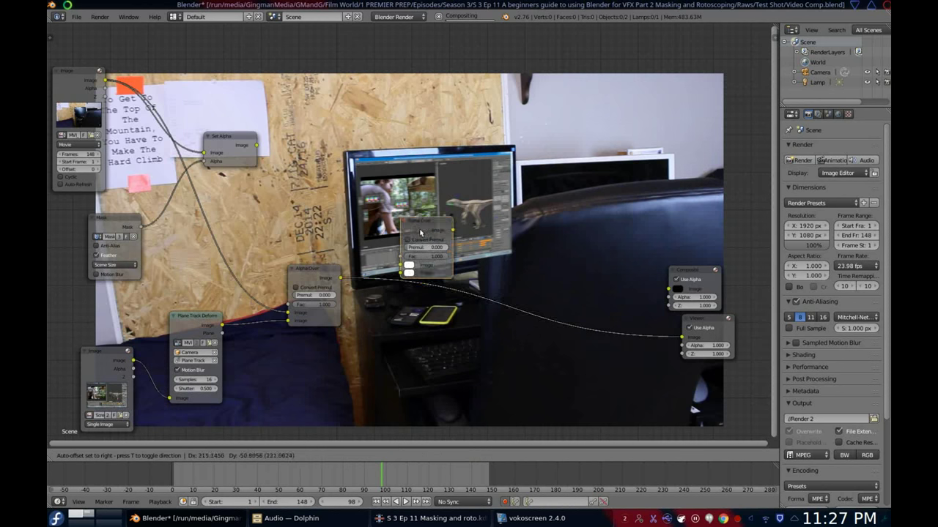
{"action": "left_click", "coordinate": [432, 231]}
Connect Set Alpha to the new Alpha Over's second image input, enable Convert Premul, and check the composite up to frame 138.
{"action": "left_click_drag", "start_coordinate": [256, 145], "coordinate": [437, 293]}
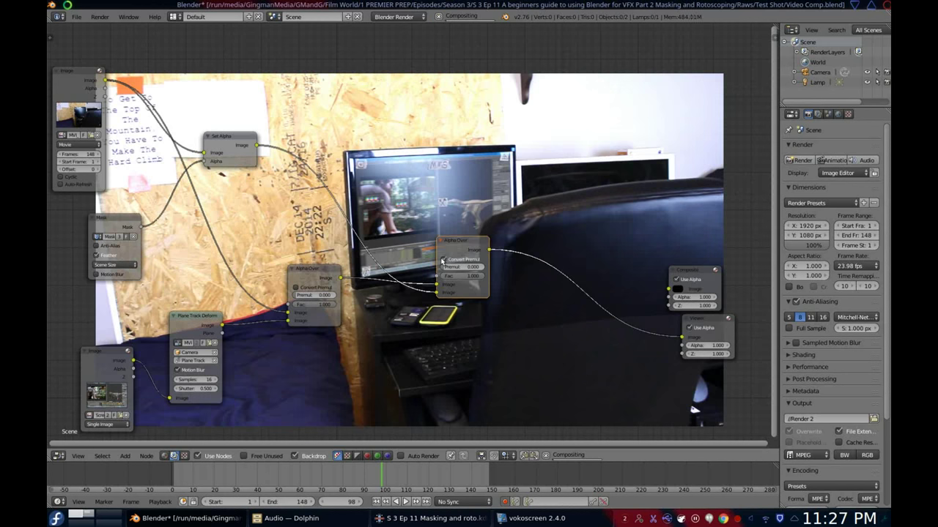
{"action": "middle_click_drag", "start_coordinate": [441, 262], "coordinate": [407, 293]}
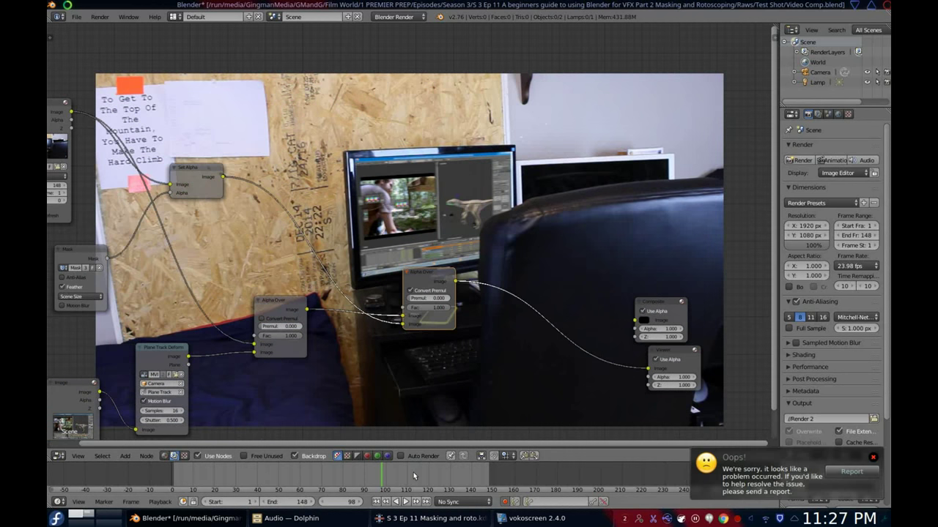
{"action": "left_click", "coordinate": [414, 475]}
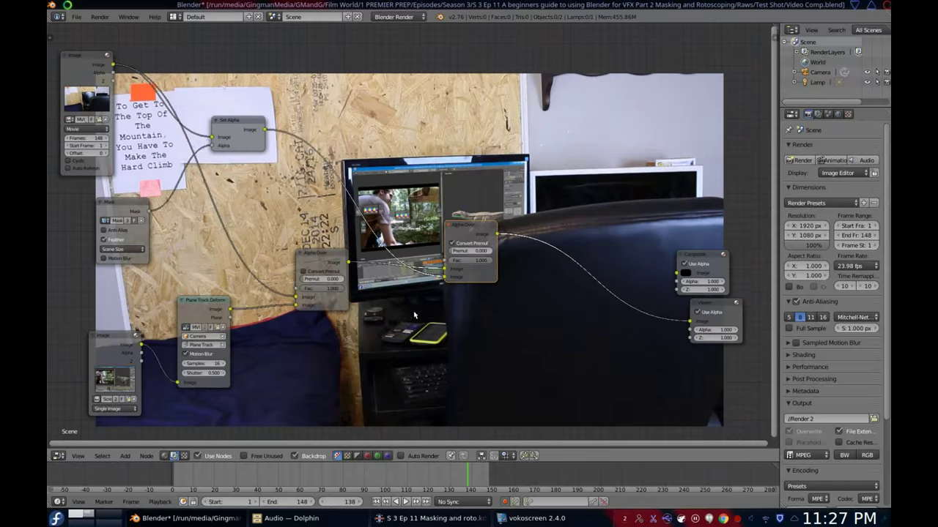